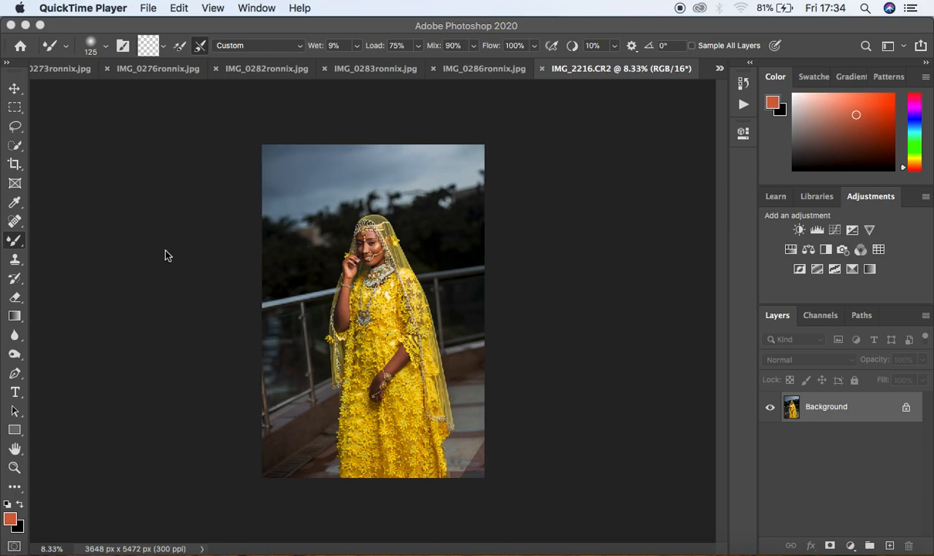
Try cropping the photo to the 1:1 (Square) ratio and undo the crop
left_click(14, 163)
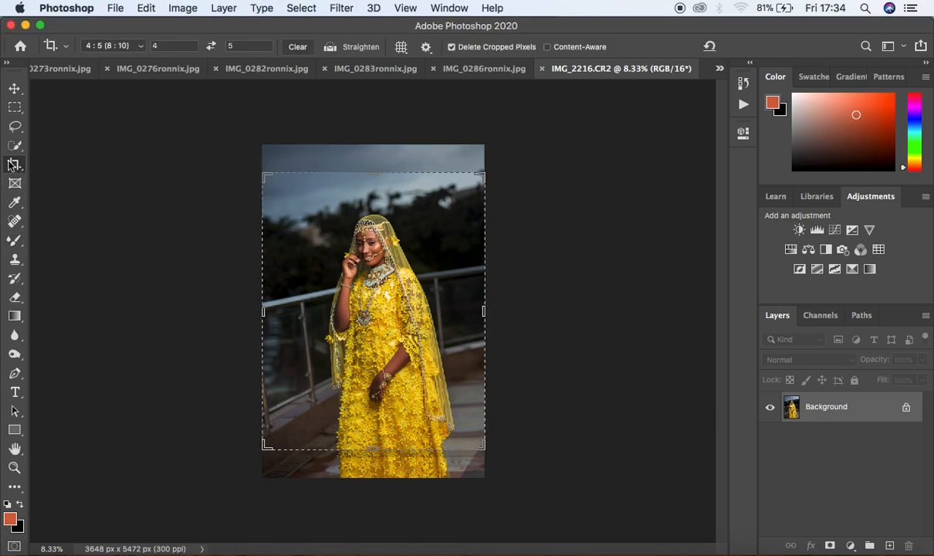
left_click(108, 46)
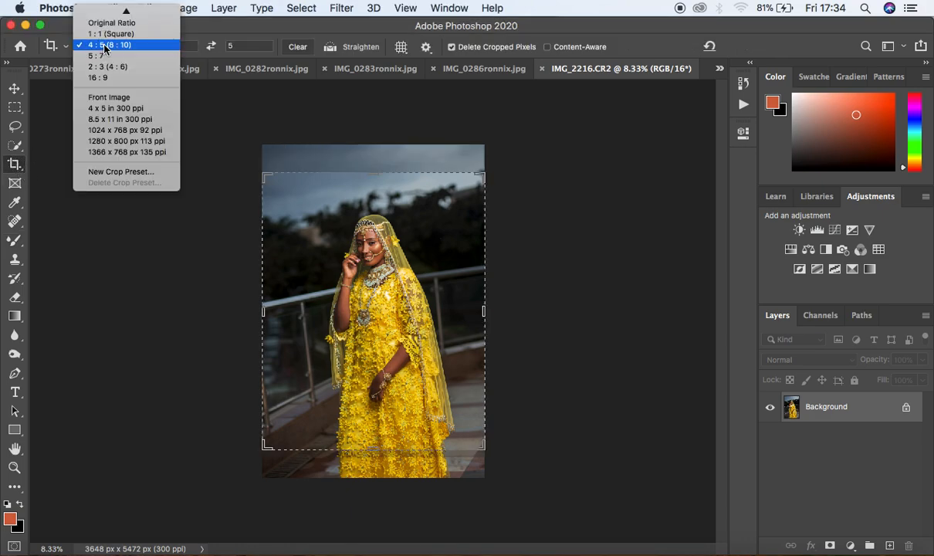
left_click(104, 34)
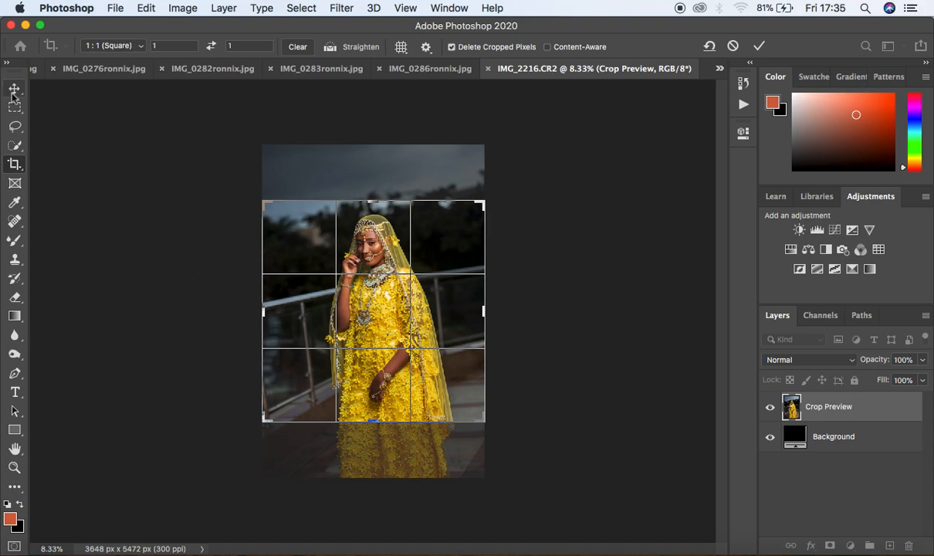
left_click(16, 127)
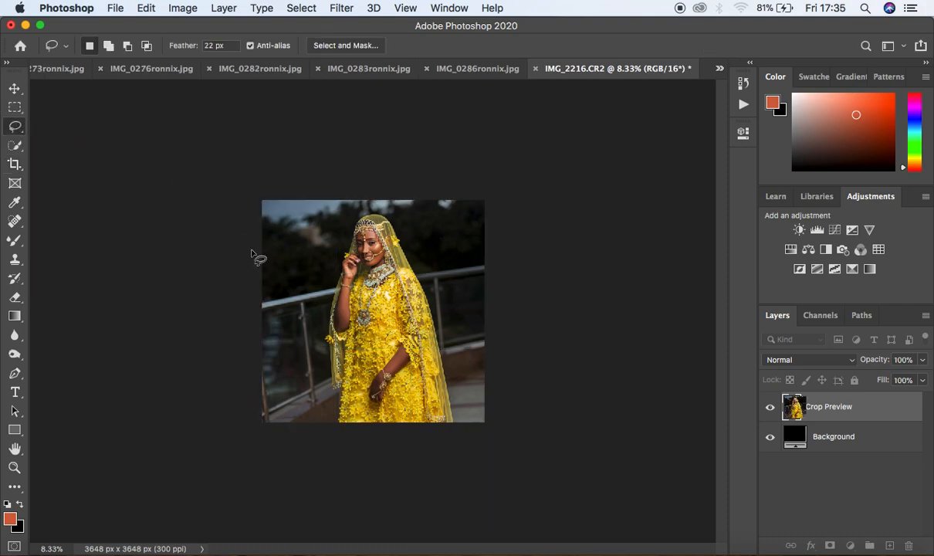
key("super+z")
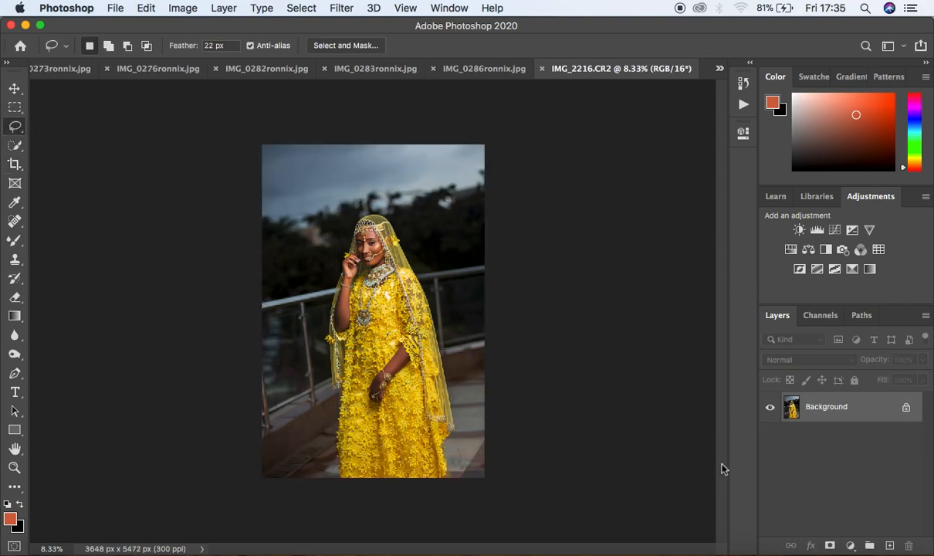
Add a new empty layer above the background photo
left_click(850, 545)
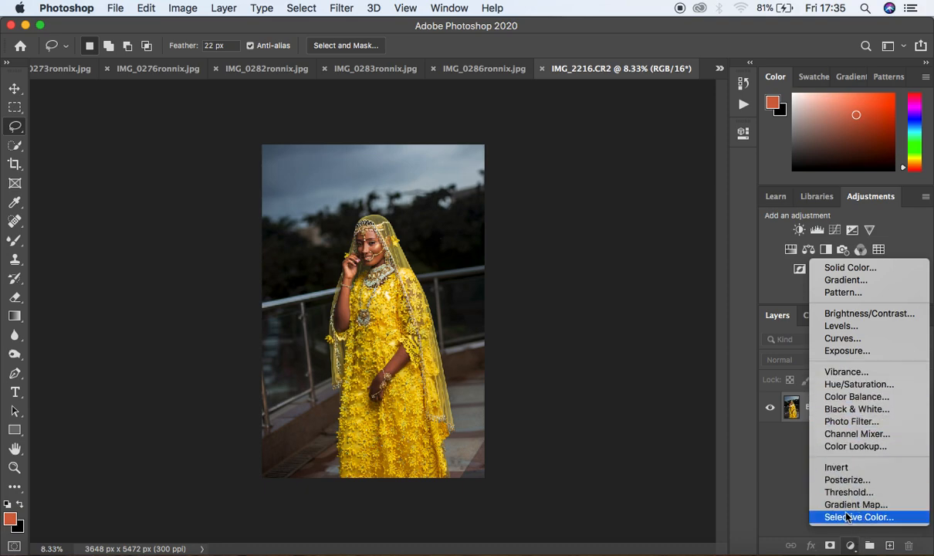
left_click(800, 502)
left_click(888, 546)
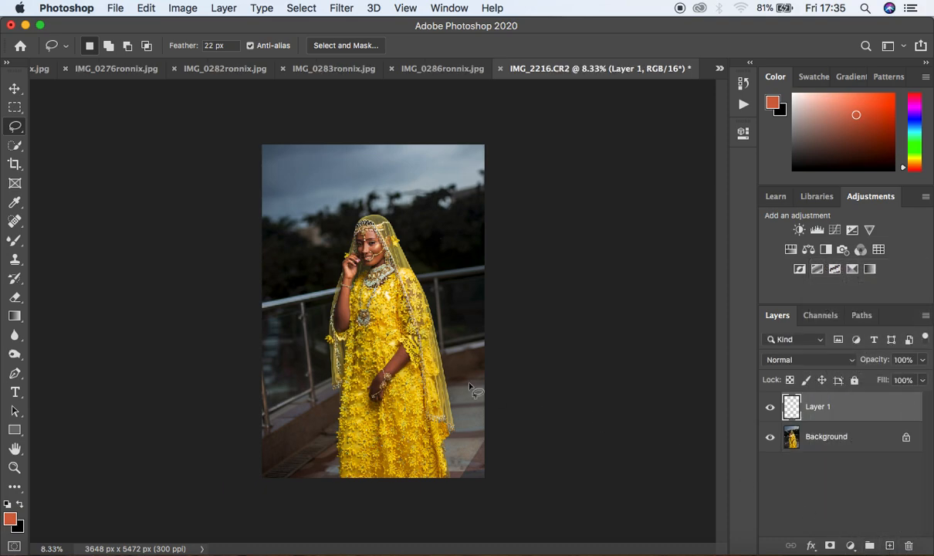
Switch to the regular Brush tool and set the foreground colour to a fully saturated bright red-orange
left_click(16, 242)
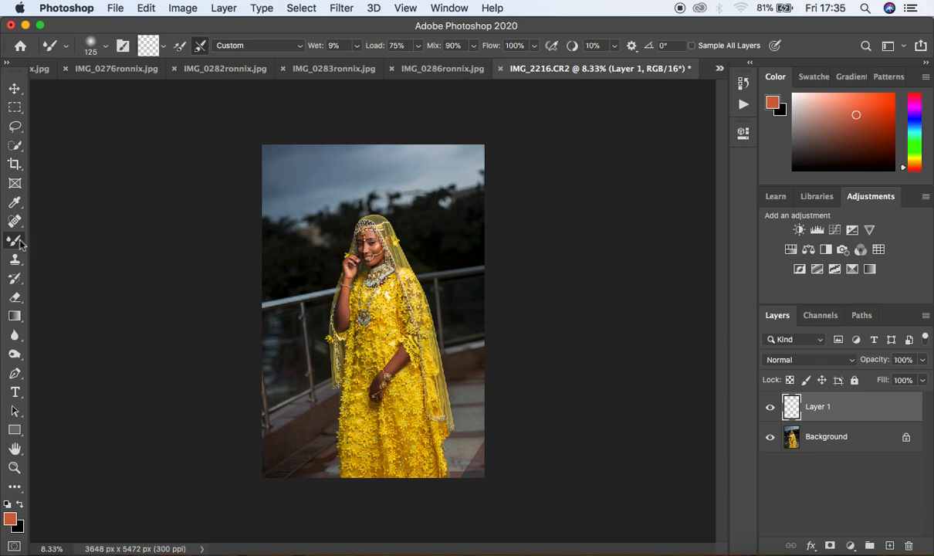
right_click(19, 244)
left_click(85, 239)
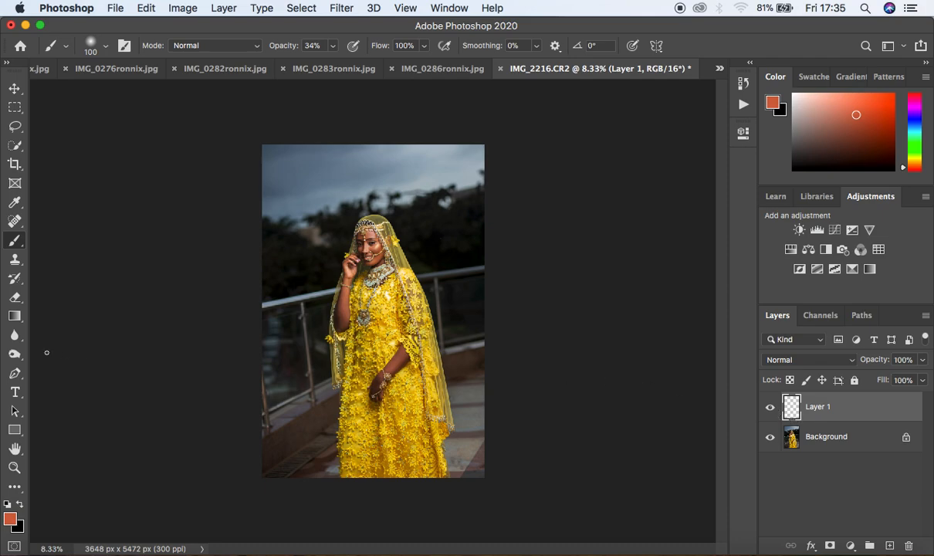
left_click(10, 519)
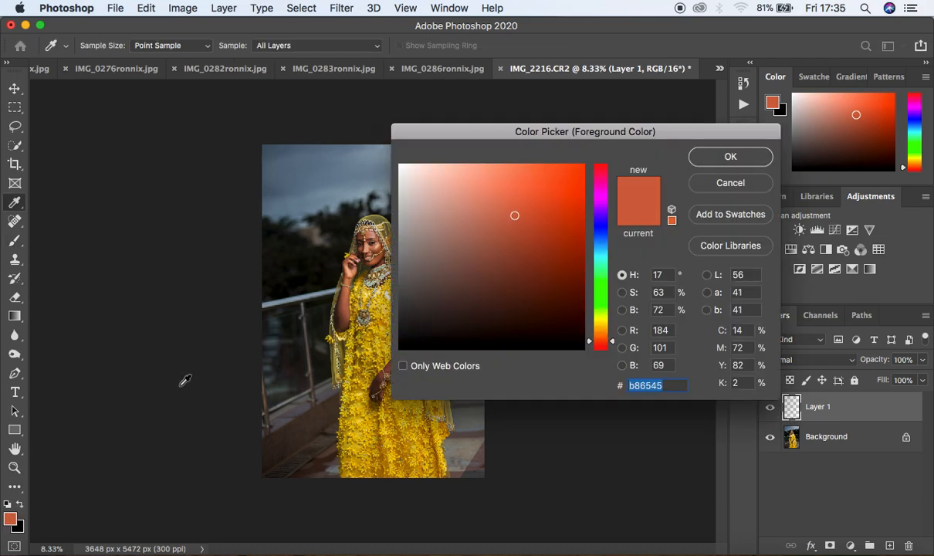
left_click(572, 177)
left_click_drag(572, 177, 611, 148)
left_click(749, 157)
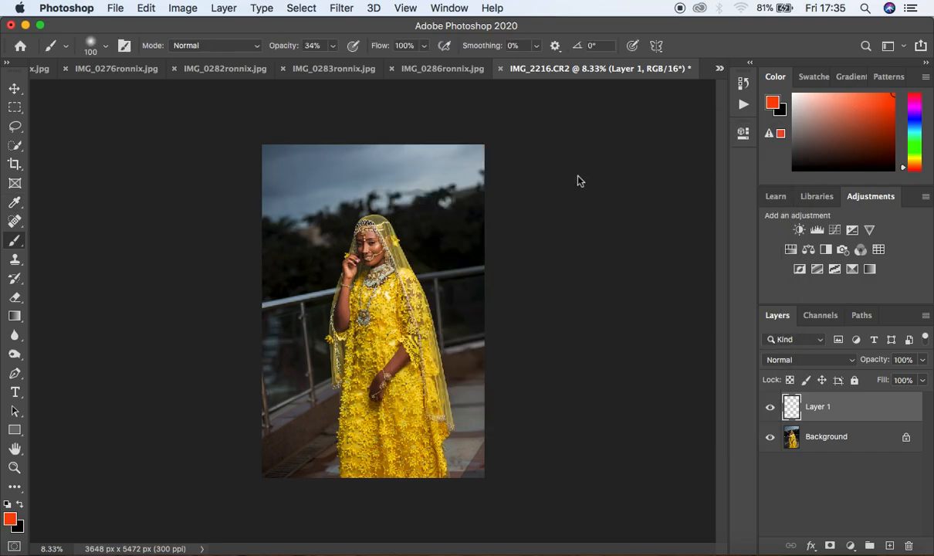
Paint corner brackets of a square frame over the sky with an 80 px brush and delete the painted layer
key("bracketleft")
key("bracketleft")
key("super+plus")
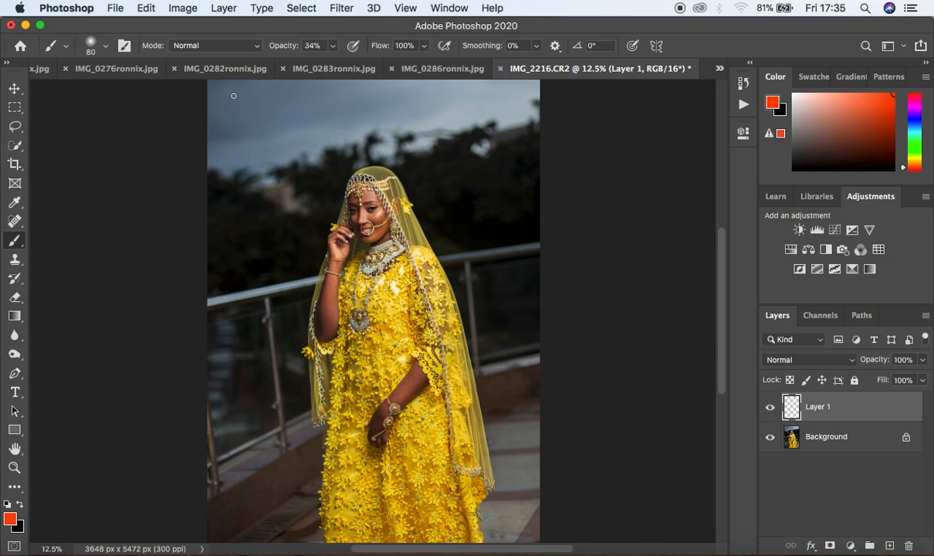
left_click_drag(229, 92, 231, 130)
mouse_move(230, 93)
left_mouse_down()
mouse_move(263, 95)
mouse_move(295, 117)
mouse_move(296, 154)
mouse_move(247, 158)
left_mouse_up()
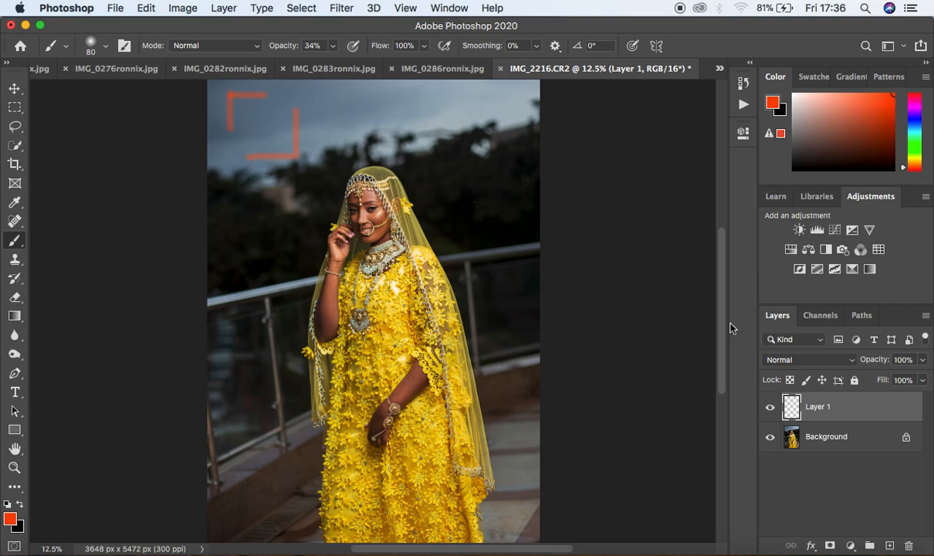
mouse_move(793, 399)
left_mouse_down()
mouse_move(901, 521)
mouse_move(909, 546)
left_mouse_up()
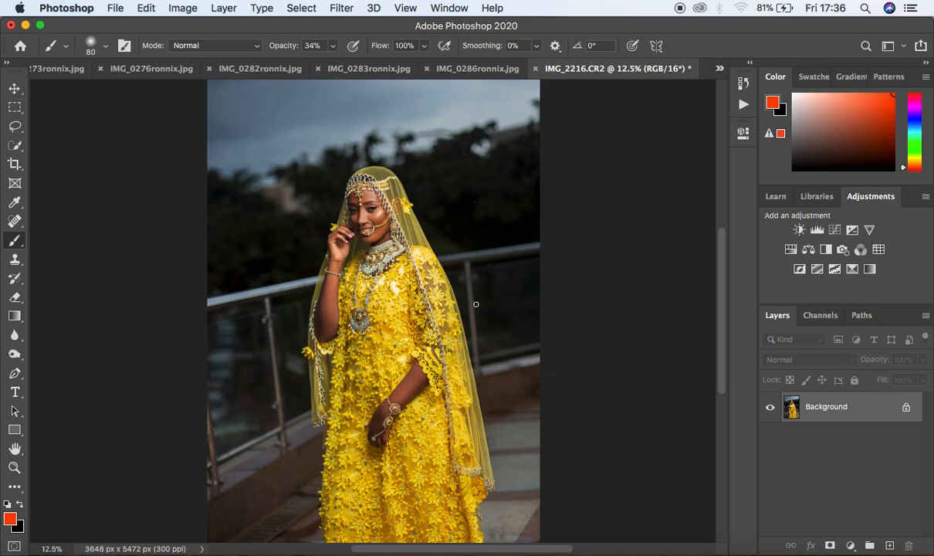
Try a 1:1 square crop with the woman shifted slightly lower in the frame and undo it
key("super+minus")
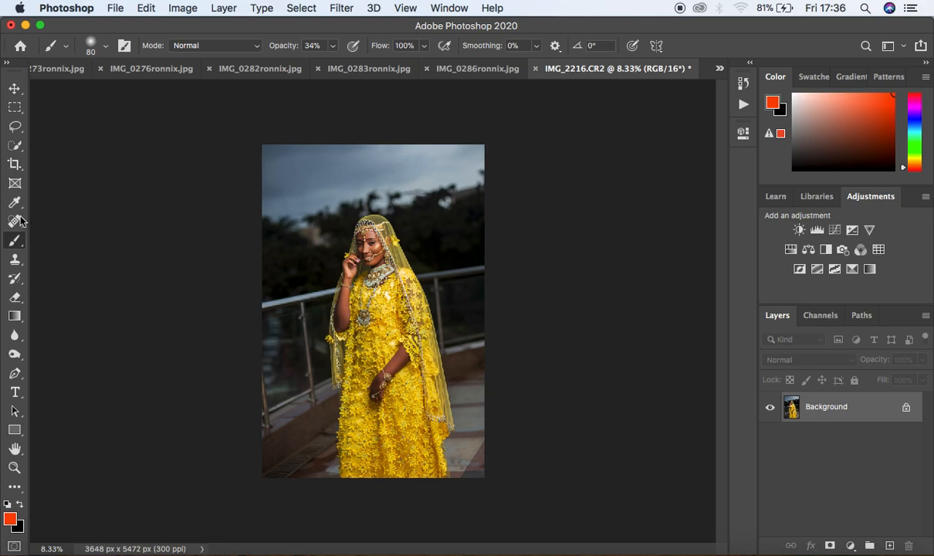
left_click(14, 163)
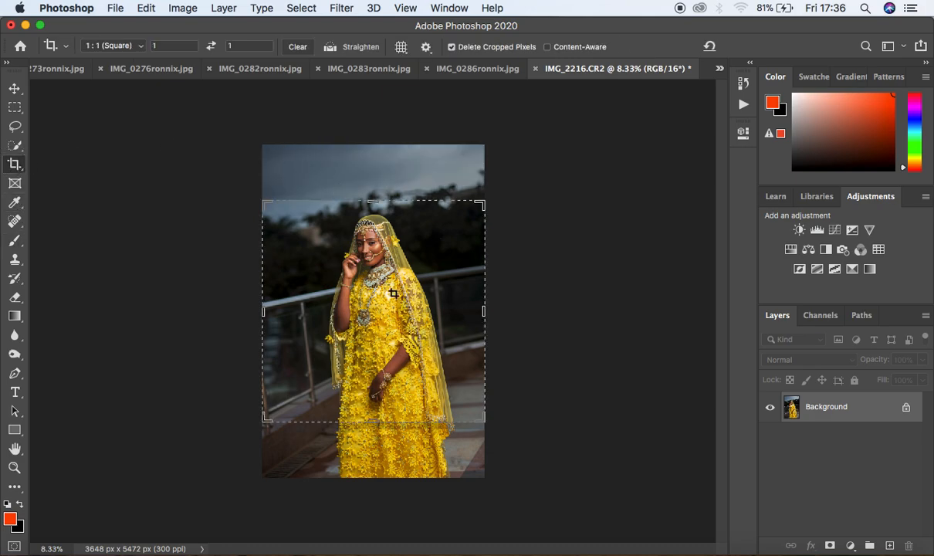
left_click(423, 363)
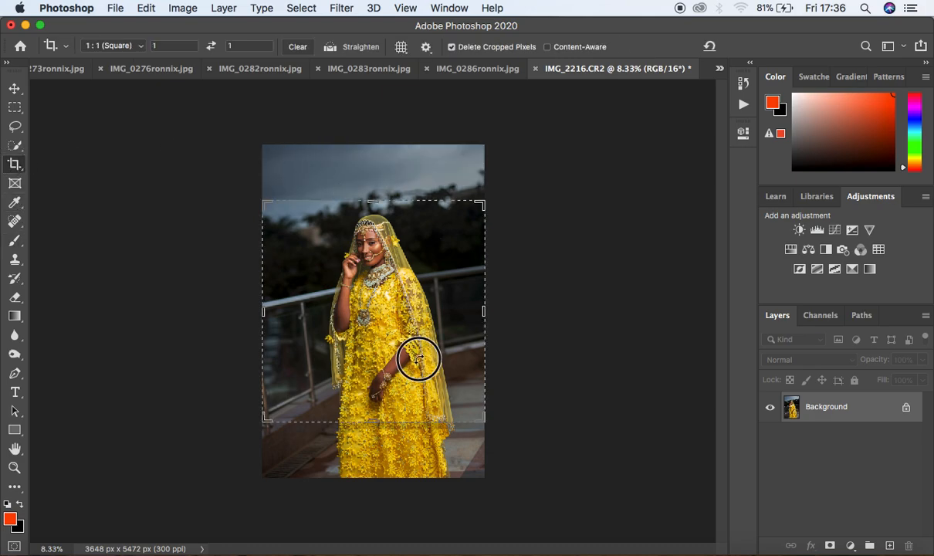
mouse_move(395, 314)
left_mouse_down()
mouse_move(386, 307)
mouse_move(388, 320)
left_mouse_up()
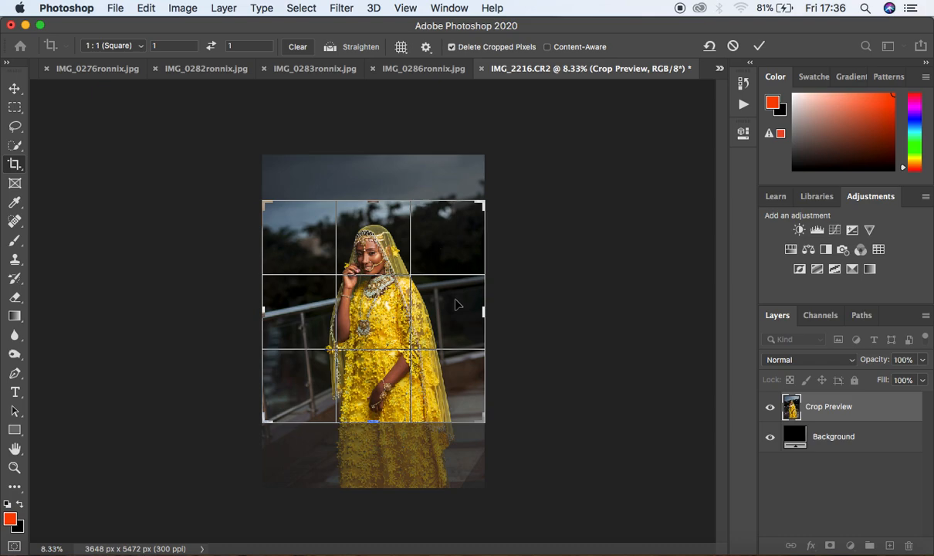
left_click(16, 128)
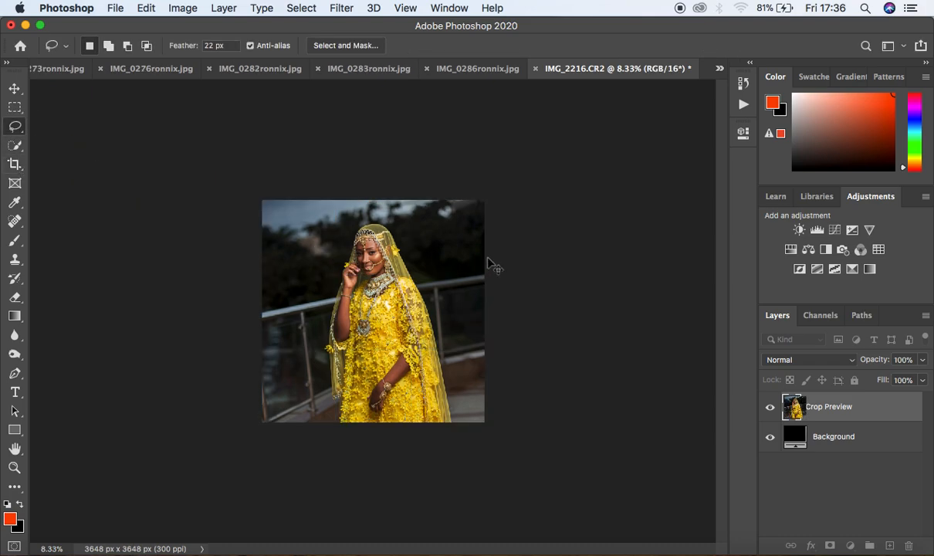
key("super+z")
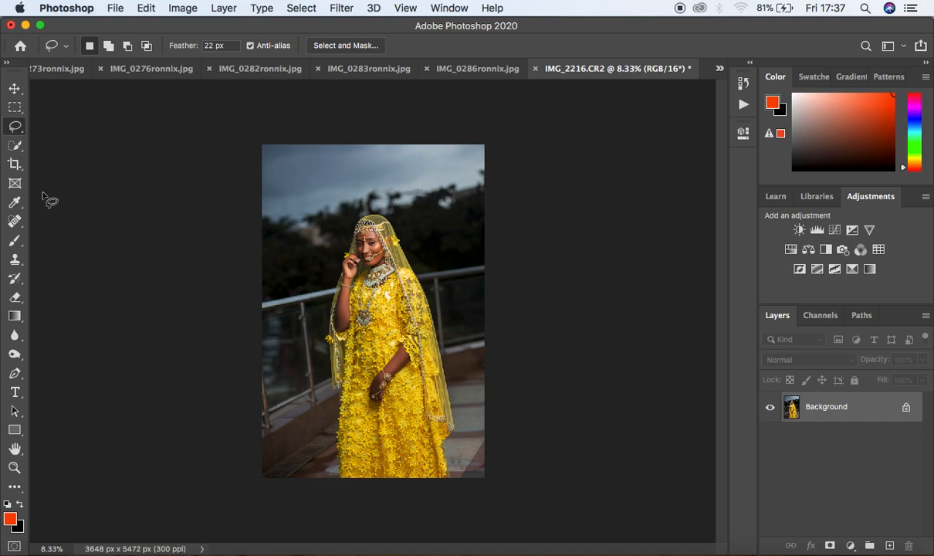
Start a crop of the photo with the 4:5 (8:10) ratio
left_click(14, 163)
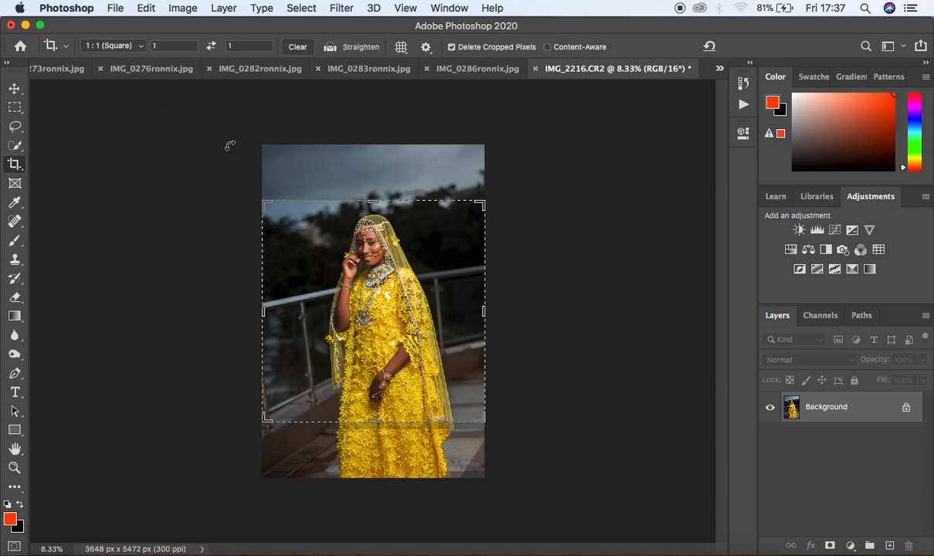
left_click(138, 46)
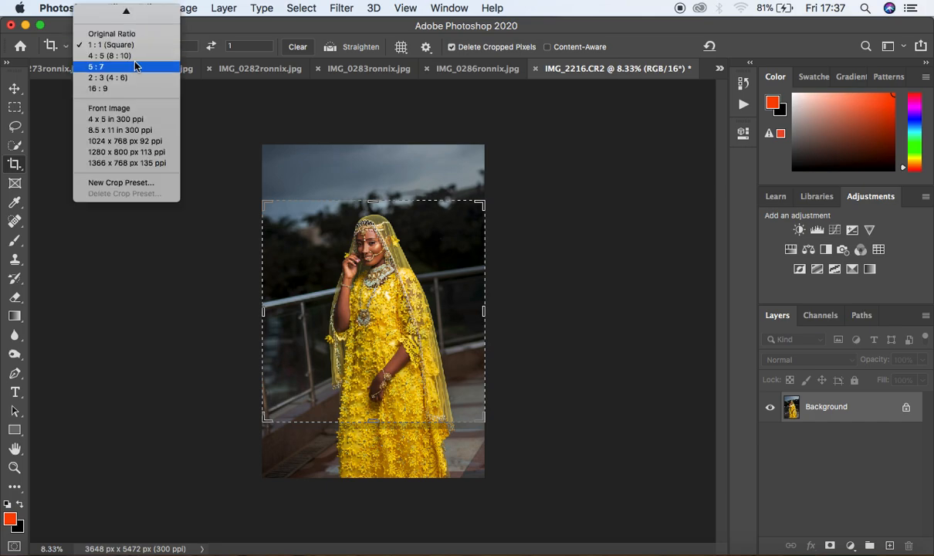
left_click(120, 57)
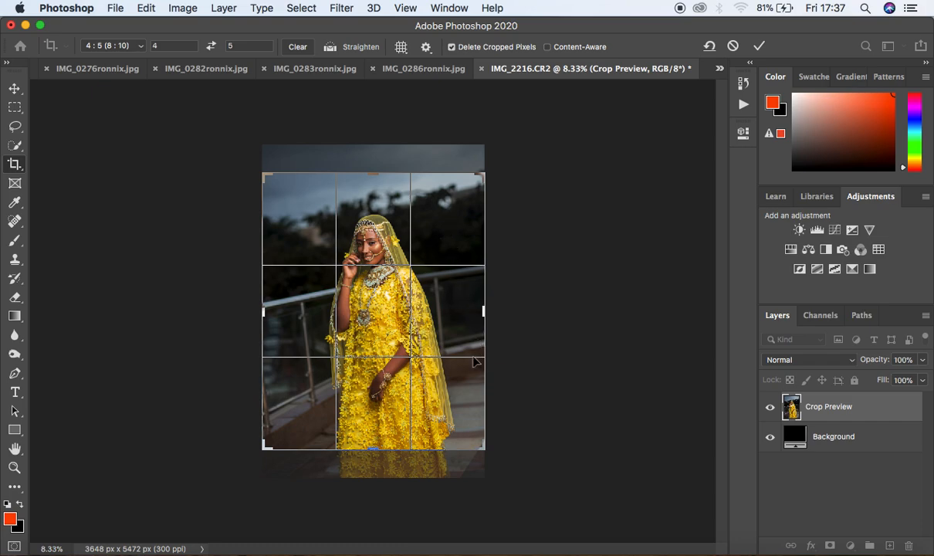
Try a tighter, shifted 4:5 crop frame around the woman and restore the frame to the photo's full width
left_click_drag(375, 369, 378, 378)
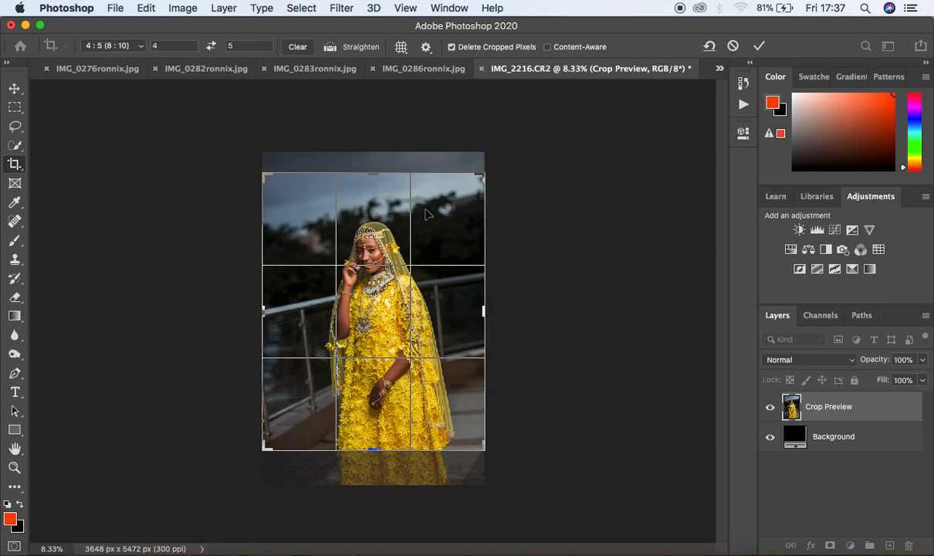
left_click_drag(479, 176, 457, 194)
left_click_drag(429, 251, 397, 252)
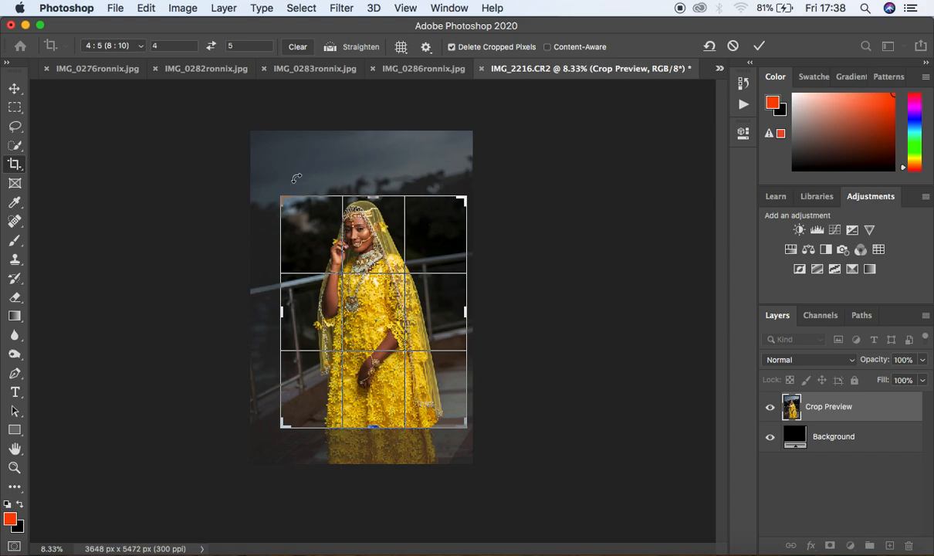
left_click_drag(281, 199, 265, 183)
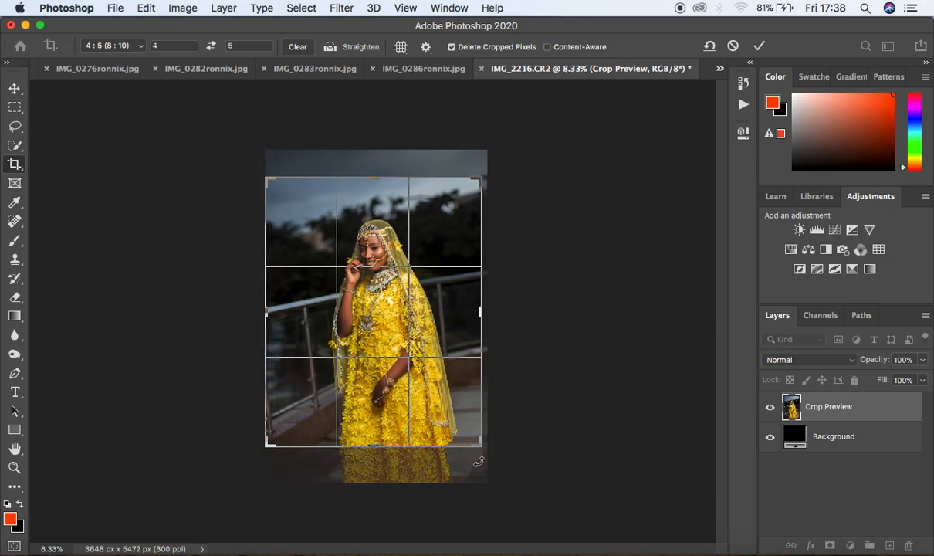
left_click_drag(482, 451, 483, 451)
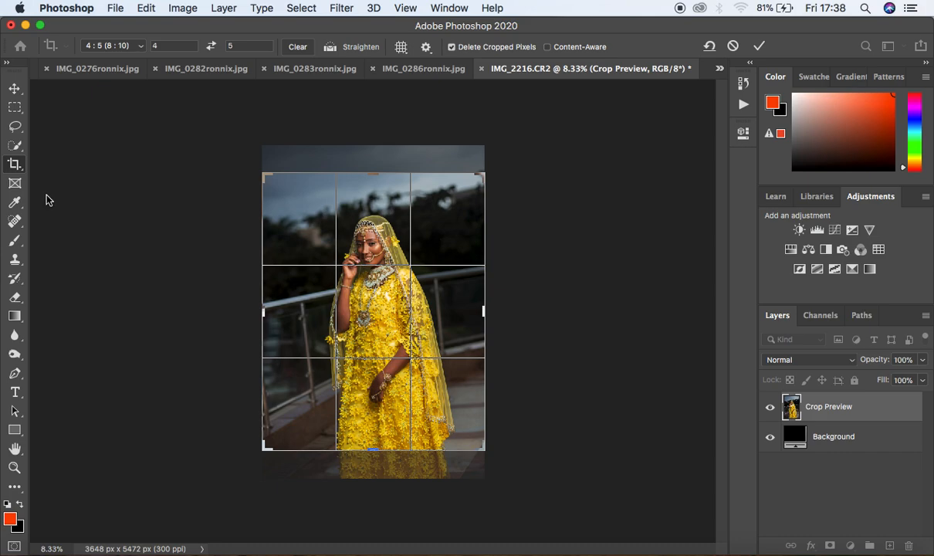
Keep the 4:5 (8:10) ratio and apply the full-width crop to the photo
left_click(111, 44)
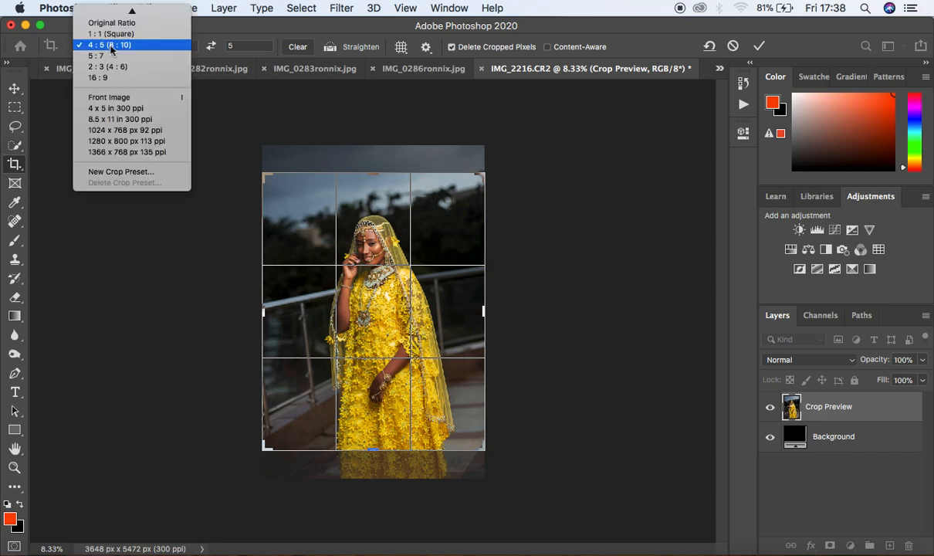
left_click(108, 45)
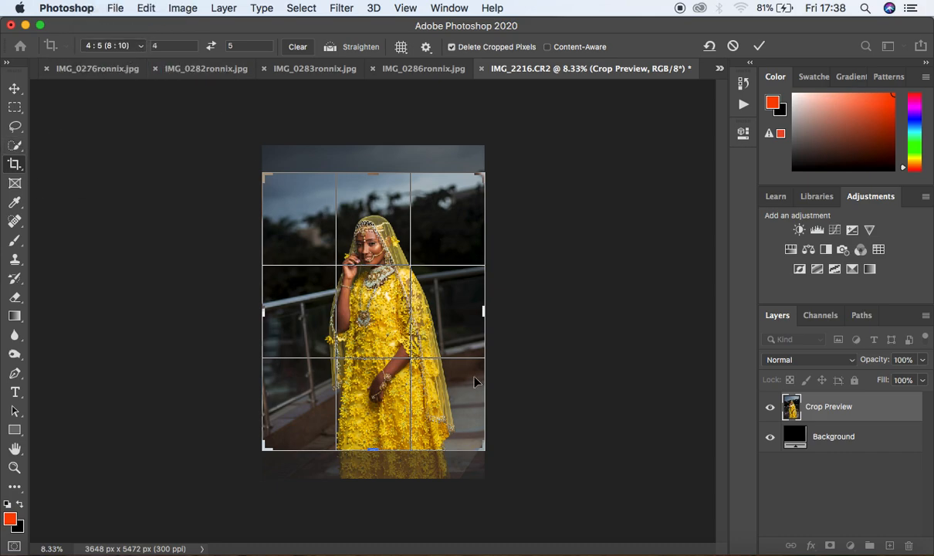
key("Return")
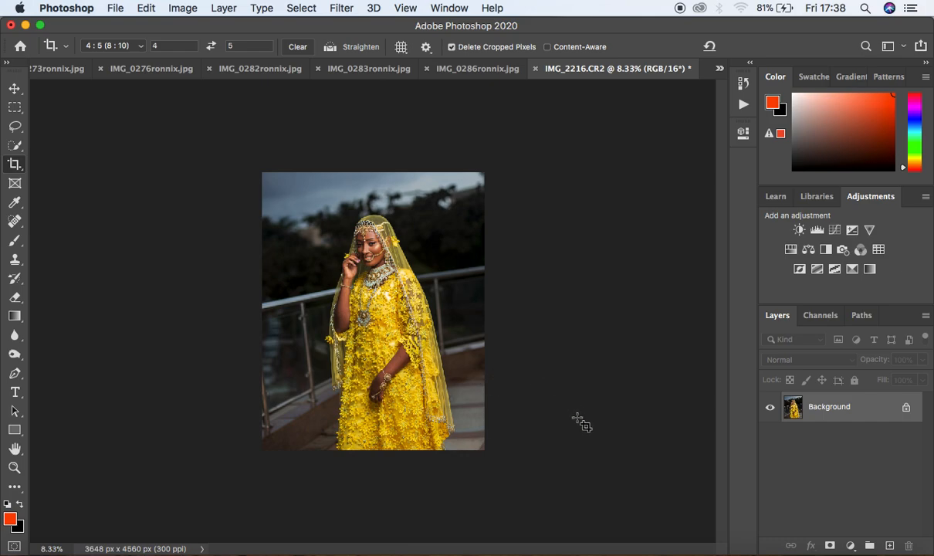
Add a Selective Color adjustment layer and set its Blacks to Yellow -32% and Black +1%
key("super+equal")
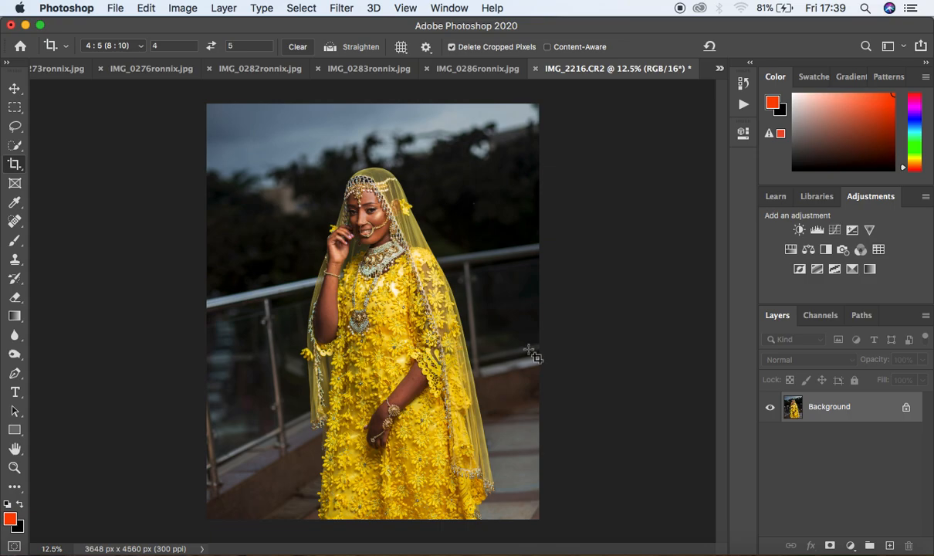
left_click(850, 545)
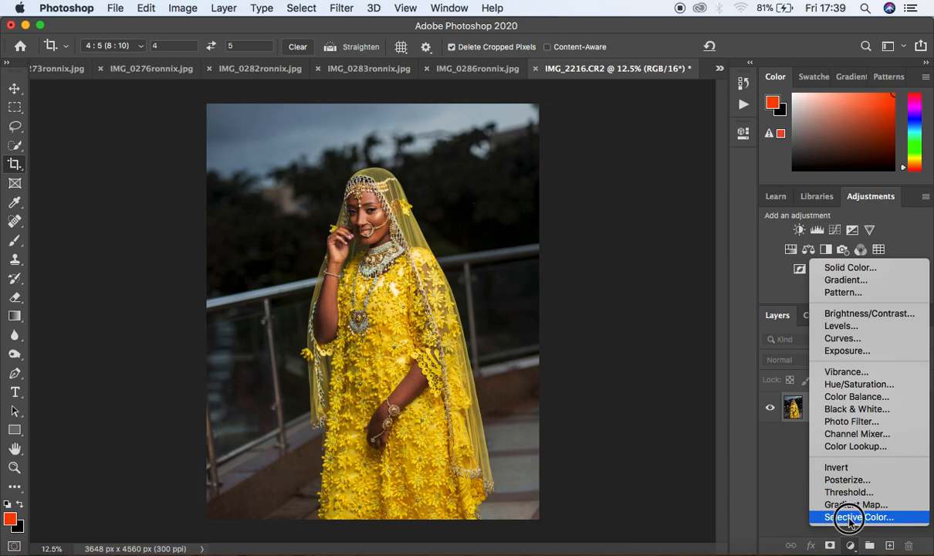
left_click(849, 516)
left_click(627, 193)
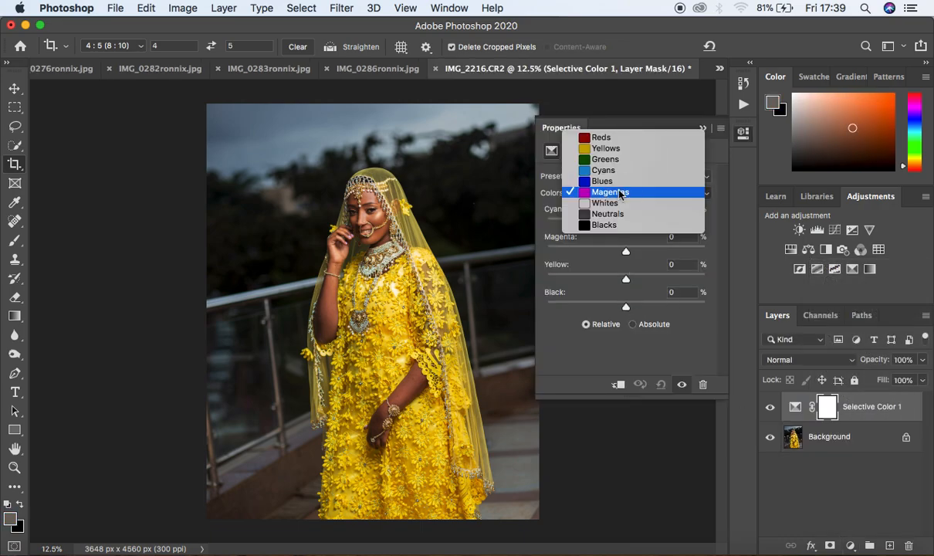
left_click(619, 225)
left_click_drag(632, 308, 600, 279)
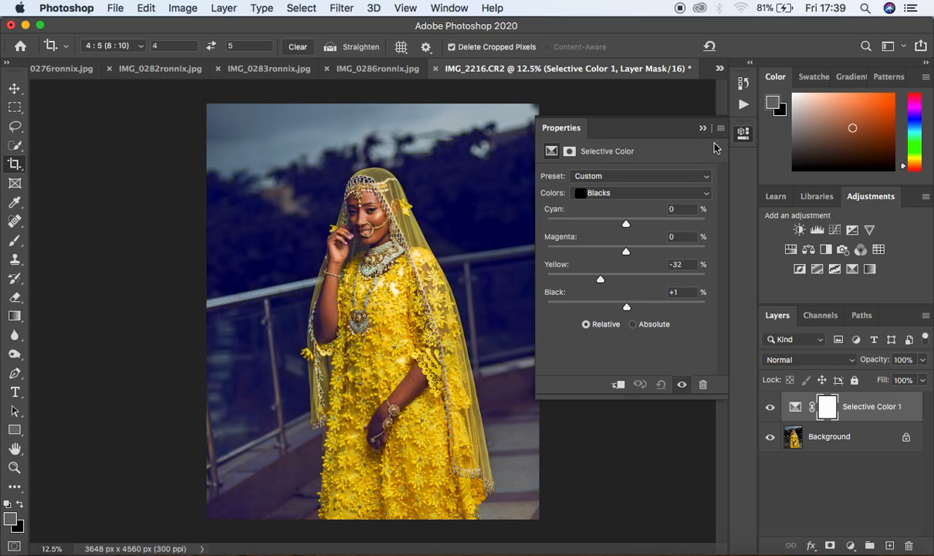
left_click(702, 128)
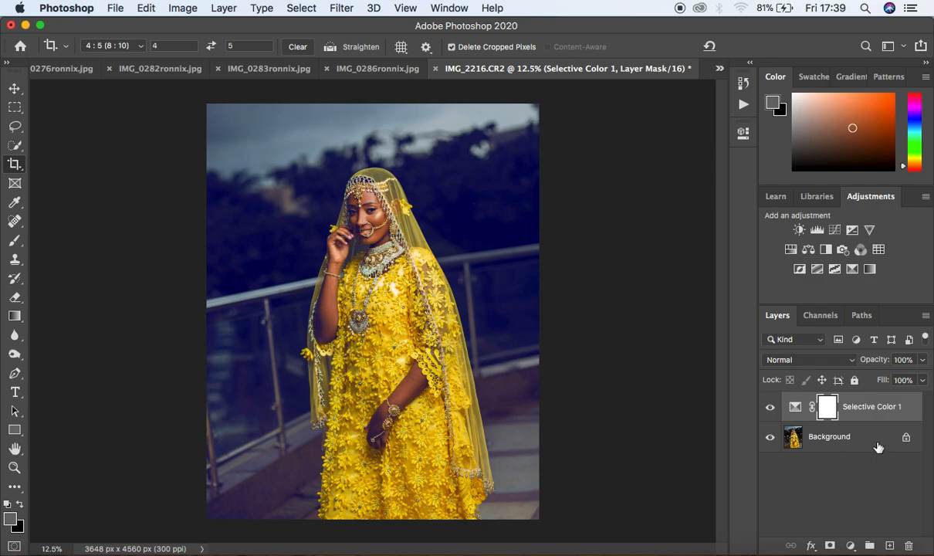
Bring up the Export As settings for the graded portrait and choose JPG as the file format
left_click(113, 7)
mouse_move(155, 210)
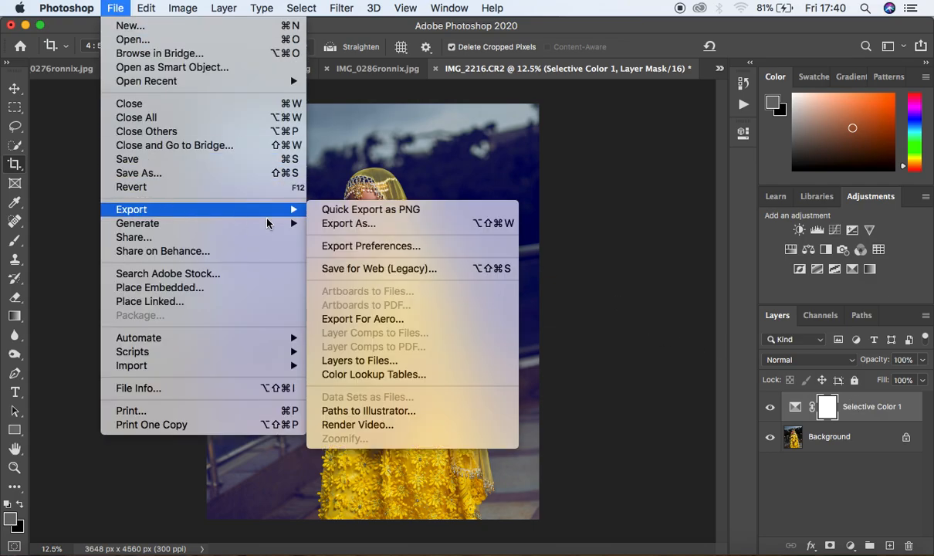
left_click(349, 223)
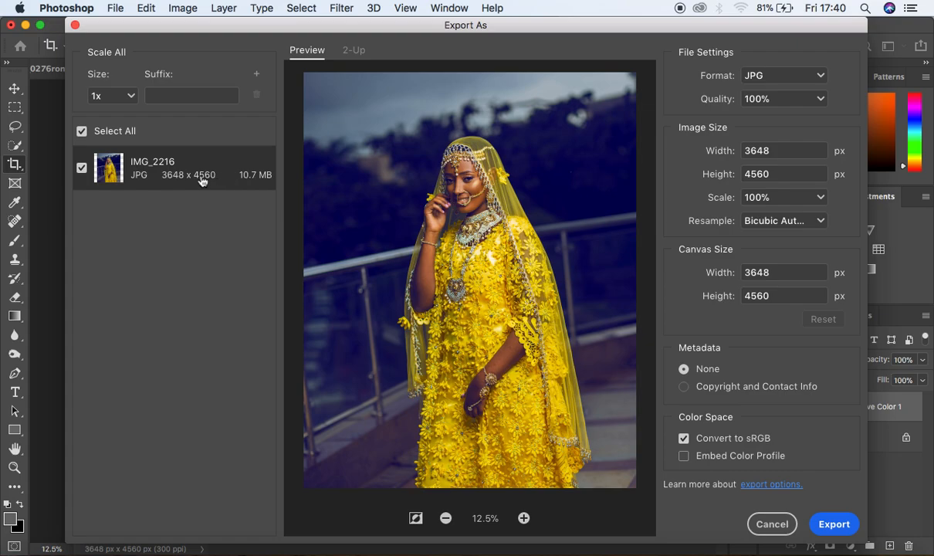
left_click(784, 80)
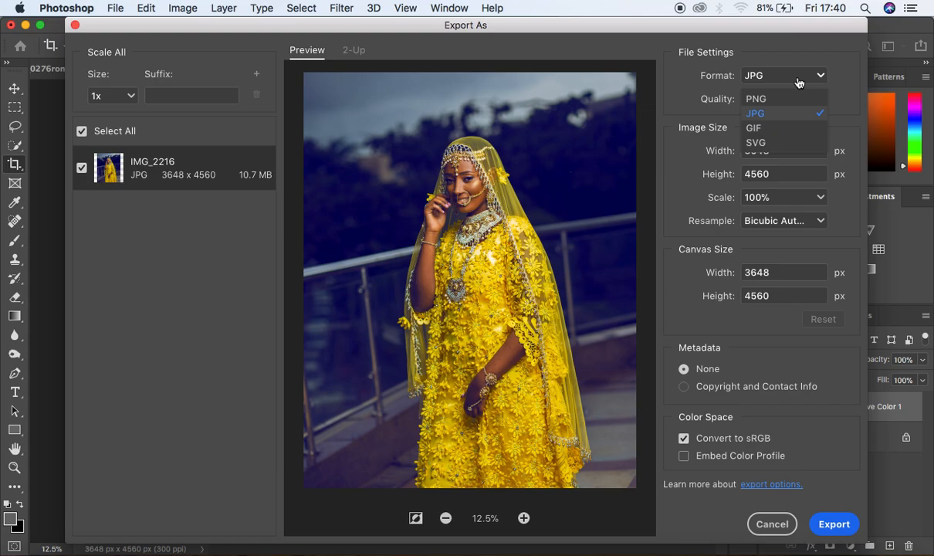
left_click(795, 115)
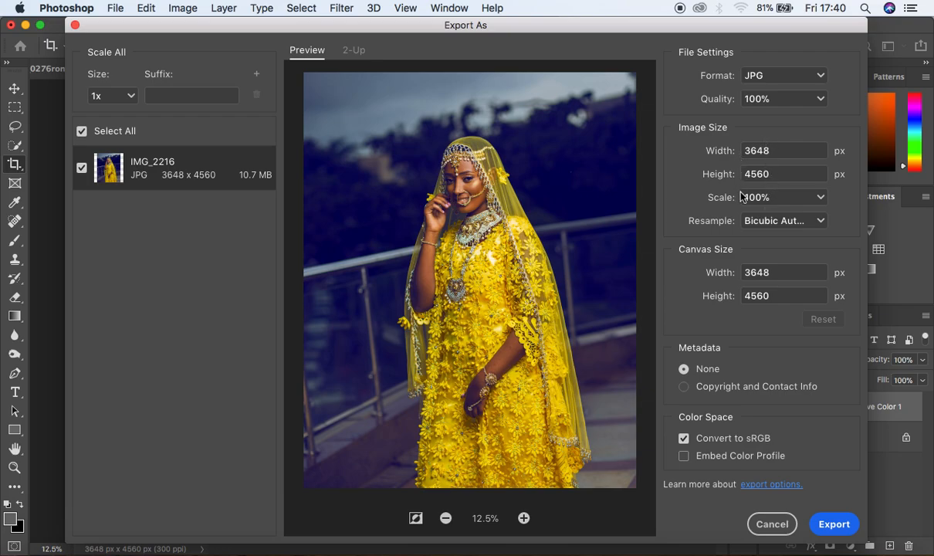
Set resampling to Bicubic Sharper, embed the color profile, and export the portrait to the Desktop as IMG_2216.jpg
left_click(796, 223)
left_click(796, 272)
left_click(684, 457)
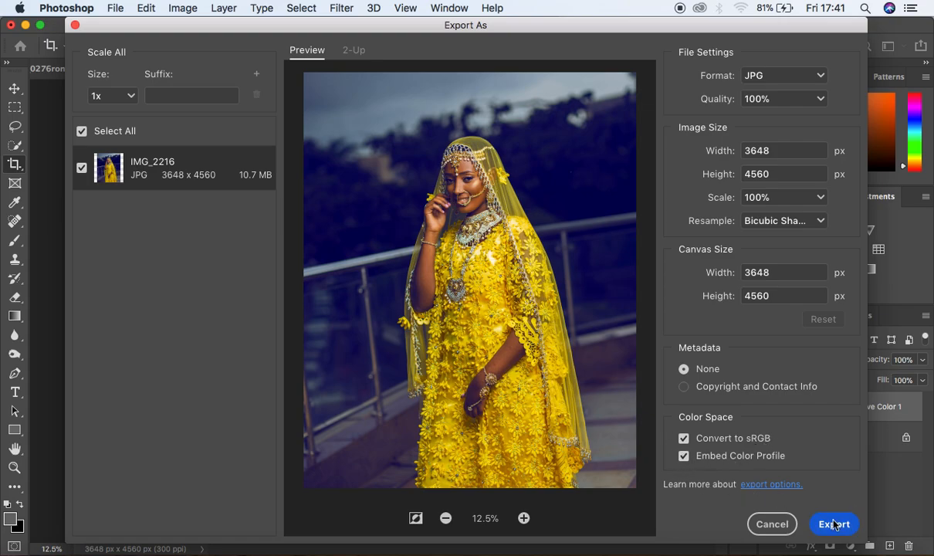
left_click(834, 525)
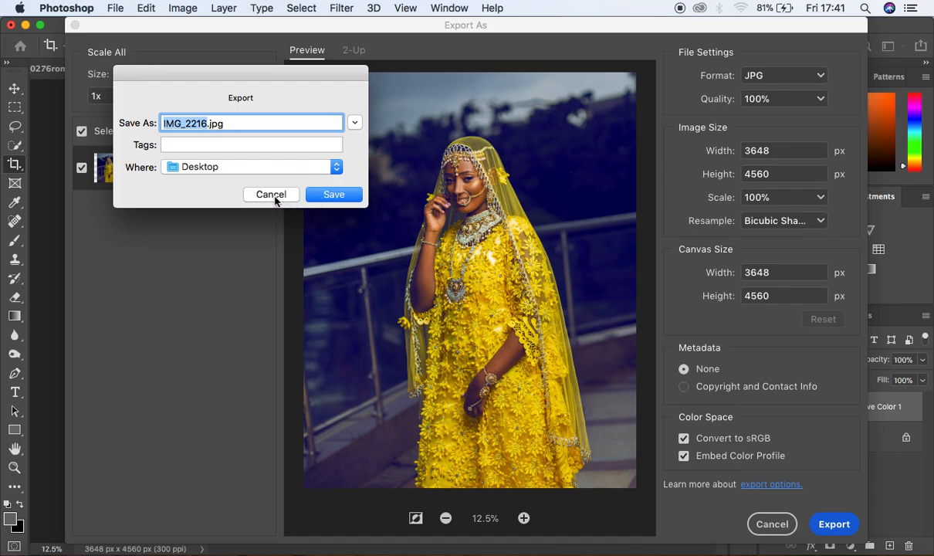
left_click(336, 196)
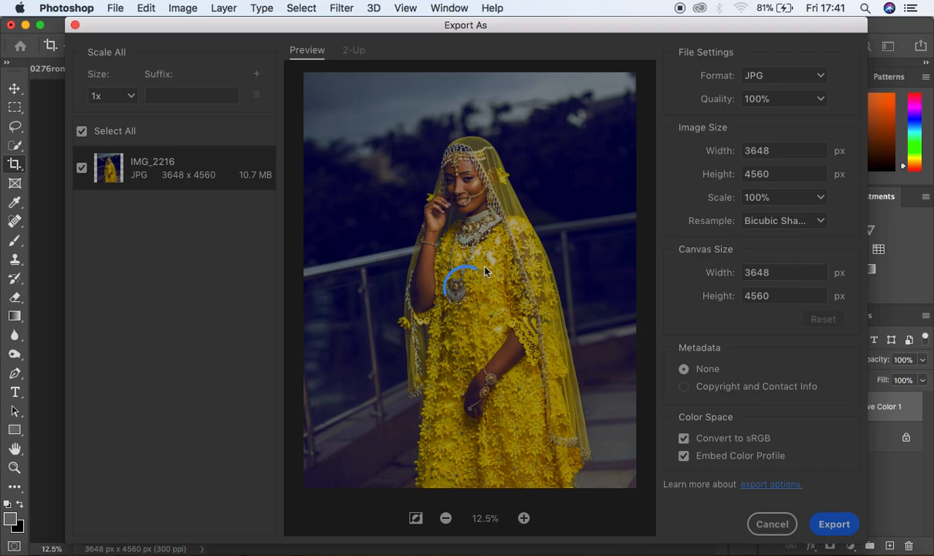